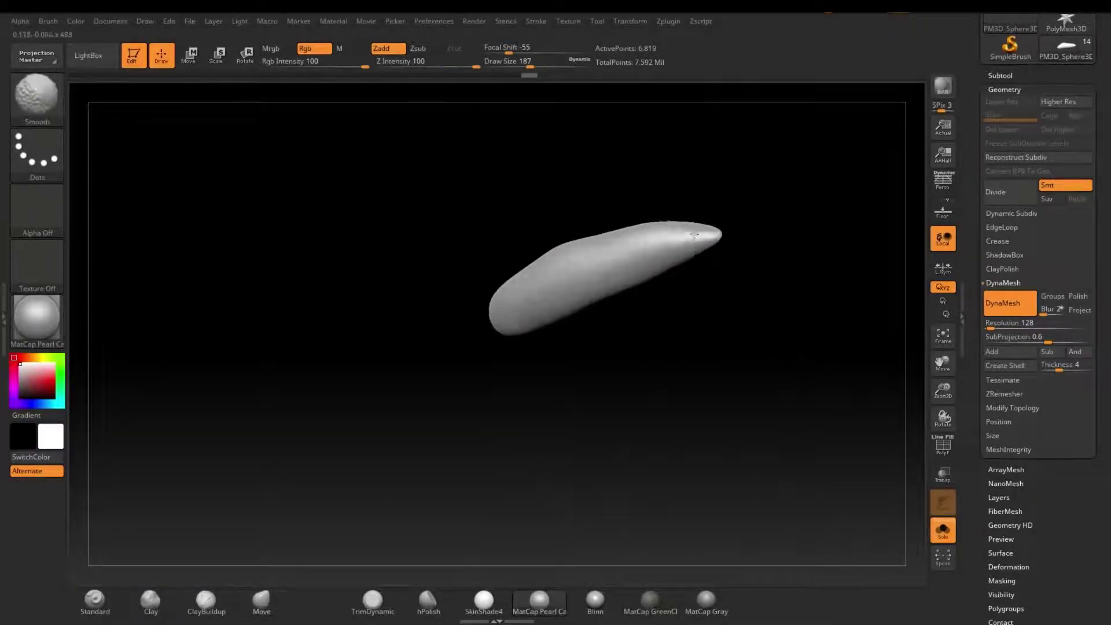
Step: Inflate the middle of the finger shape with the Inflat brush
{"action": "key", "text": "b"}
{"action": "key", "text": "i"}
{"action": "key", "text": "n"}
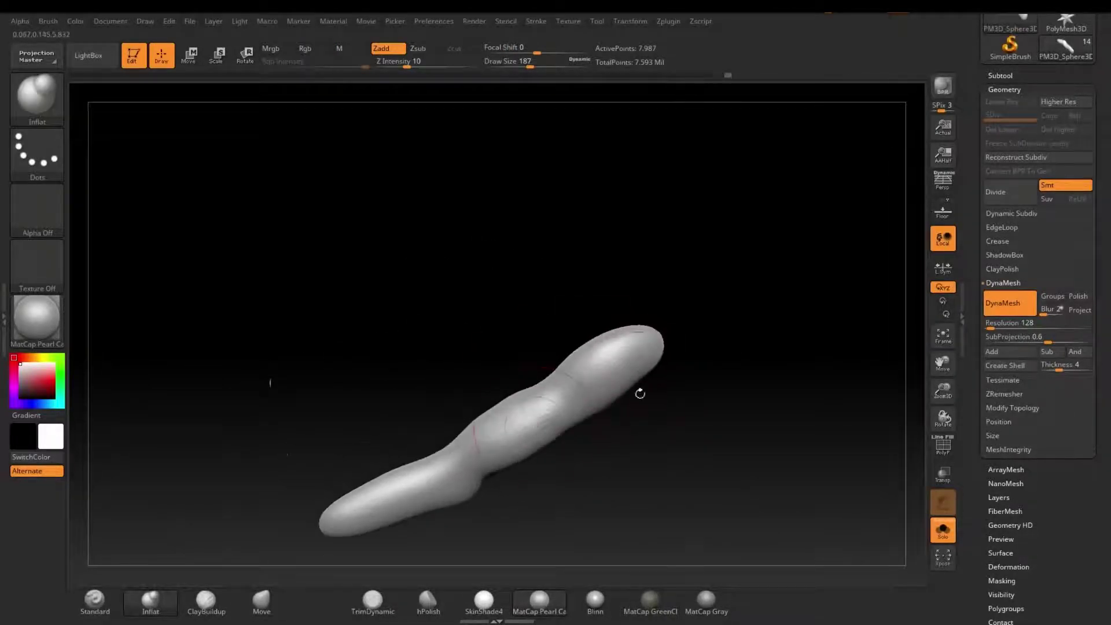
{"action": "mouse_move", "coordinate": [641, 393]}
{"action": "left_mouse_down"}
{"action": "mouse_move", "coordinate": [602, 347]}
{"action": "mouse_move", "coordinate": [683, 324]}
{"action": "mouse_move", "coordinate": [699, 297]}
{"action": "mouse_move", "coordinate": [535, 342]}
{"action": "left_mouse_up"}
Step: Set ClayBuildup to Alpha 12, strength 11 and a smaller draw size, turning the finger upright
{"action": "key", "text": "b"}
{"action": "key", "text": "c"}
{"action": "key", "text": "b"}
{"action": "left_click", "coordinate": [37, 209]}
{"action": "left_click", "coordinate": [162, 258]}
{"action": "left_click_drag", "start_coordinate": [636, 377], "coordinate": [588, 404]}
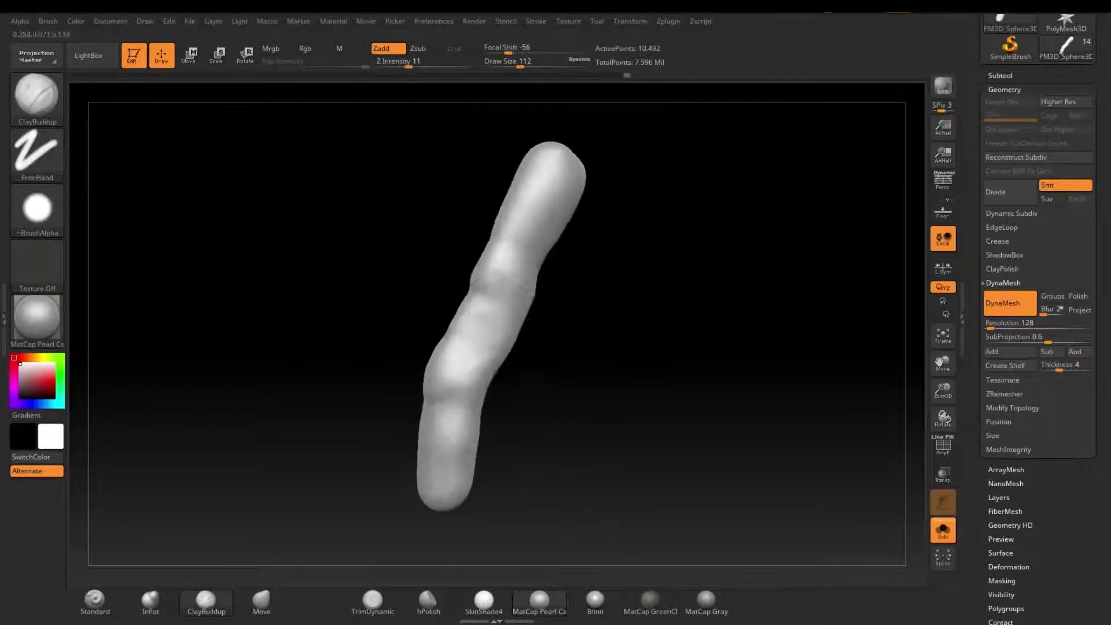
{"action": "left_click_drag", "start_coordinate": [520, 64], "coordinate": [515, 61]}
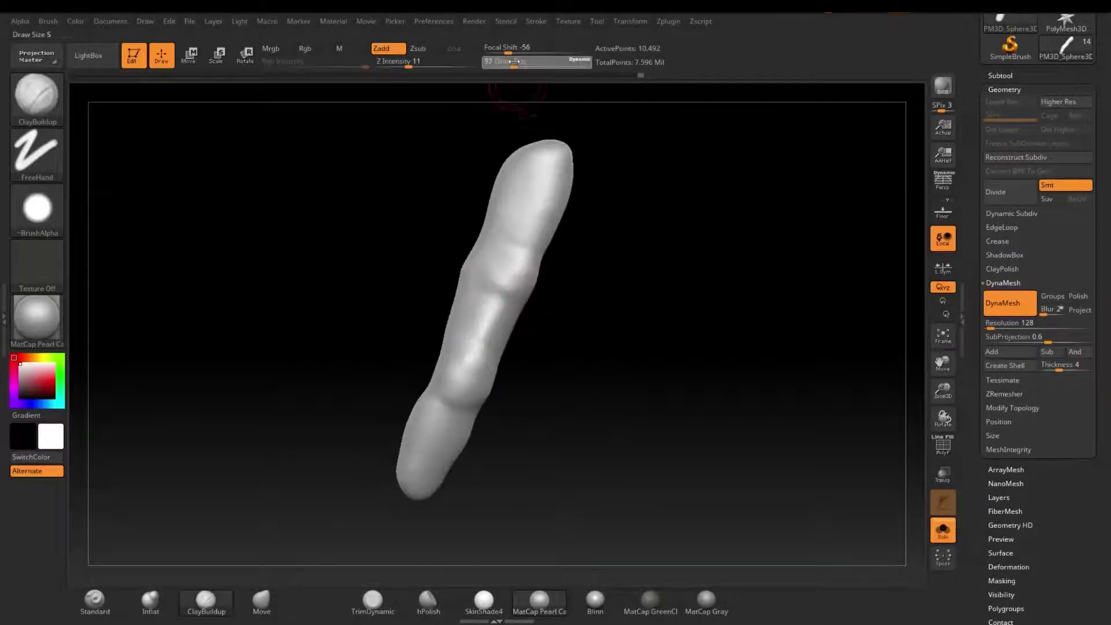
{"action": "left_click_drag", "start_coordinate": [655, 317], "coordinate": [608, 288]}
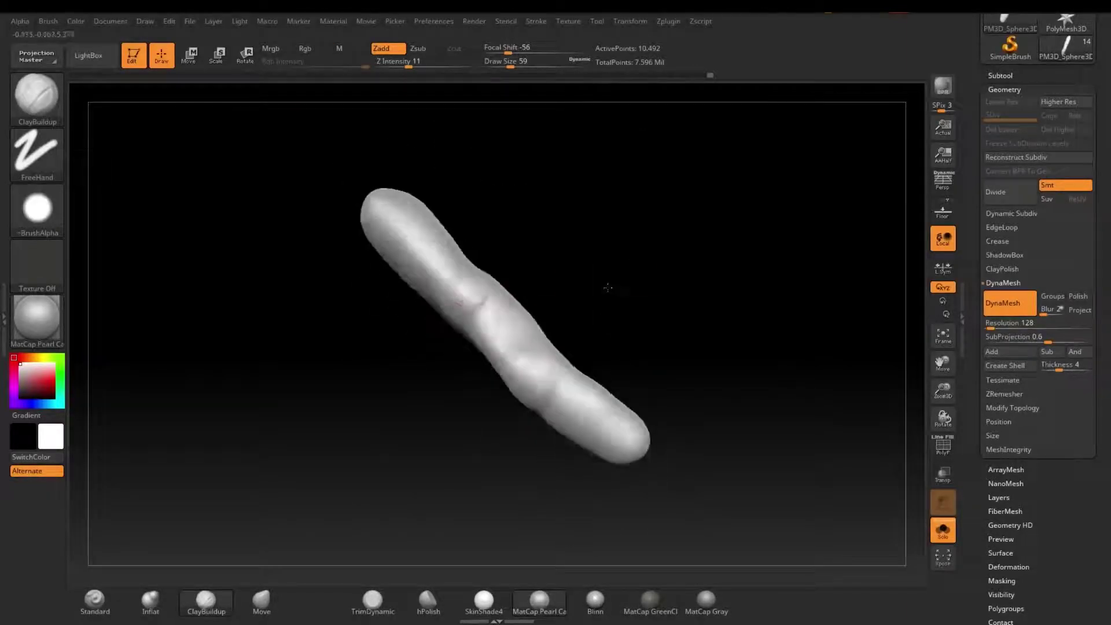
{"action": "left_click_drag", "start_coordinate": [602, 394], "coordinate": [637, 289]}
Step: Work the finger's surface with DamStandard to define its joint creases
{"action": "key", "text": "b"}
{"action": "key", "text": "d"}
{"action": "key", "text": "s"}
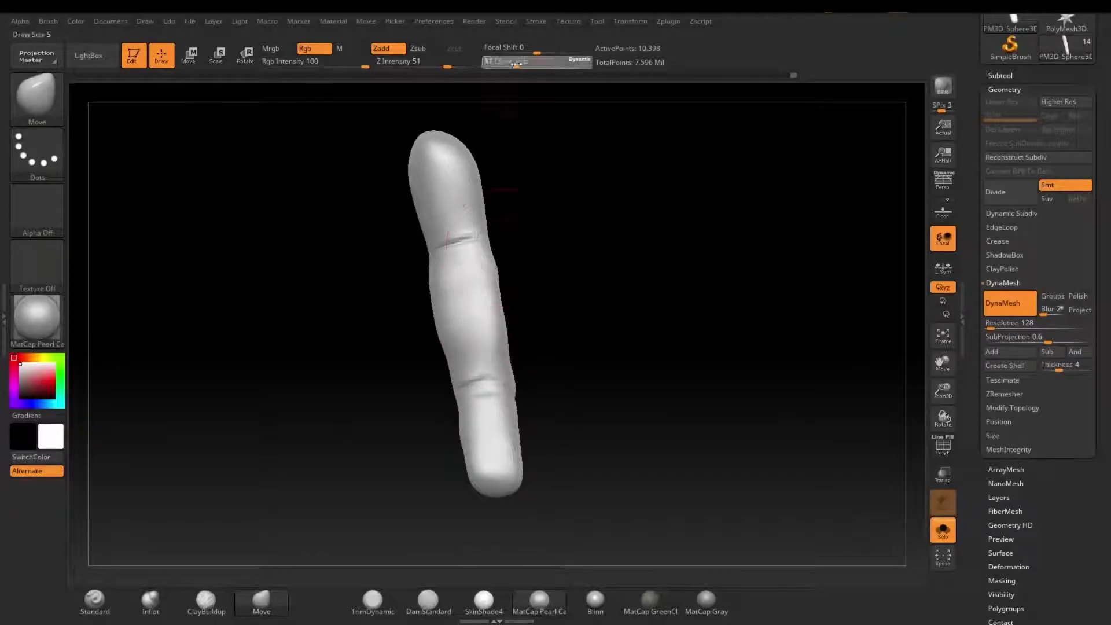
{"action": "left_click_drag", "start_coordinate": [520, 331], "coordinate": [554, 338]}
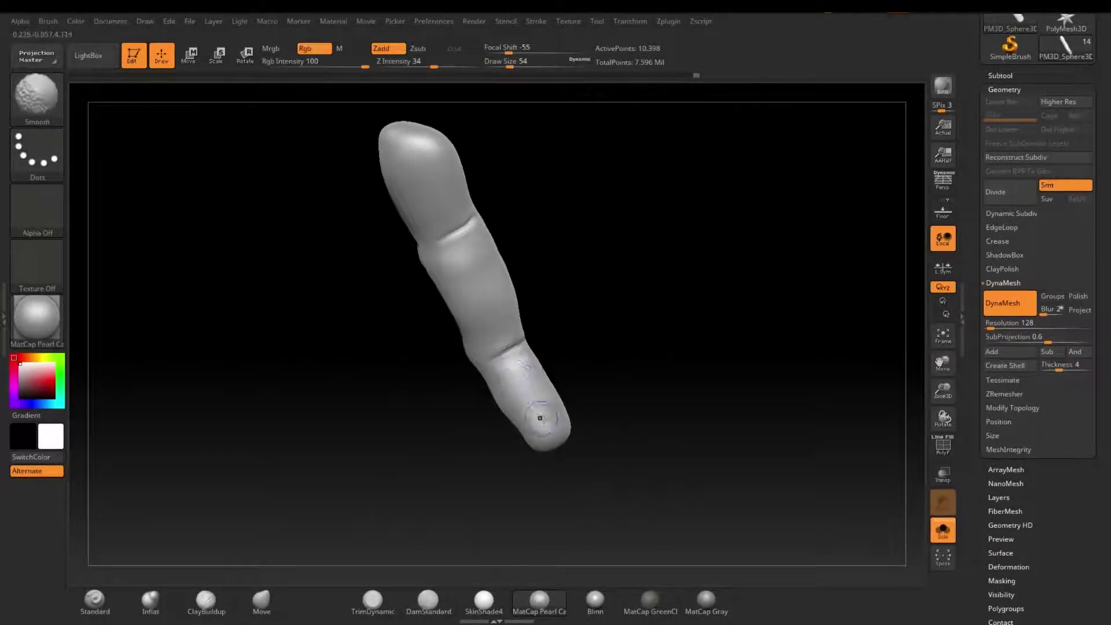
Step: Adjust the finger's proportions with the Move brush, checking vertical and diagonal views
{"action": "key", "text": "b"}
{"action": "key", "text": "m"}
{"action": "key", "text": "v"}
{"action": "mouse_move", "coordinate": [540, 418]}
{"action": "left_mouse_down"}
{"action": "mouse_move", "coordinate": [405, 261]}
{"action": "mouse_move", "coordinate": [459, 174]}
{"action": "left_mouse_up"}
{"action": "left_click_drag", "start_coordinate": [440, 497], "coordinate": [678, 399]}
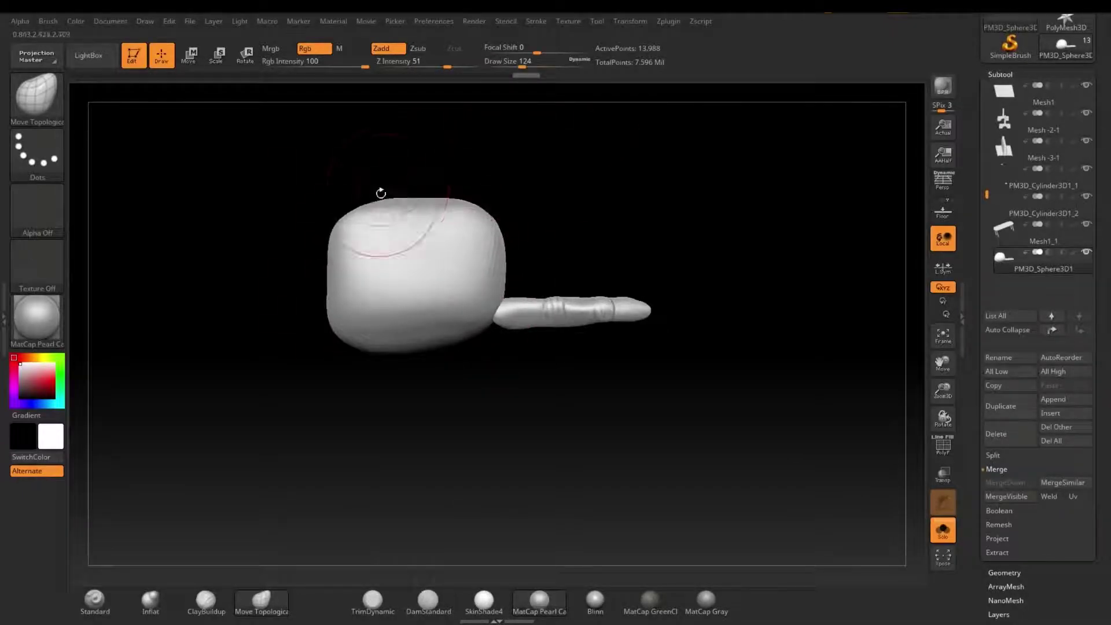
Step: Select the palm subtool and trim the palm block into shape beside the finger
{"action": "mouse_move", "coordinate": [380, 193]}
{"action": "left_mouse_down"}
{"action": "mouse_move", "coordinate": [547, 414]}
{"action": "mouse_move", "coordinate": [596, 397]}
{"action": "left_mouse_up"}
{"action": "left_click", "coordinate": [993, 455]}
{"action": "left_click", "coordinate": [1079, 179]}
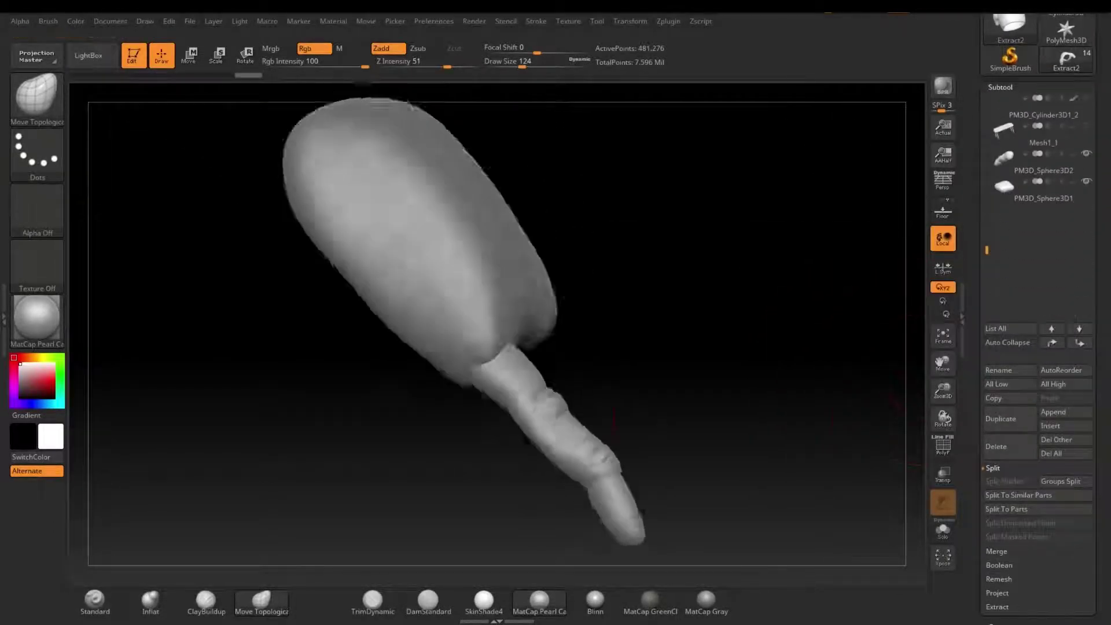
{"action": "mouse_move", "coordinate": [831, 362]}
{"action": "left_mouse_down"}
{"action": "mouse_move", "coordinate": [772, 293]}
{"action": "mouse_move", "coordinate": [543, 372]}
{"action": "left_mouse_up"}
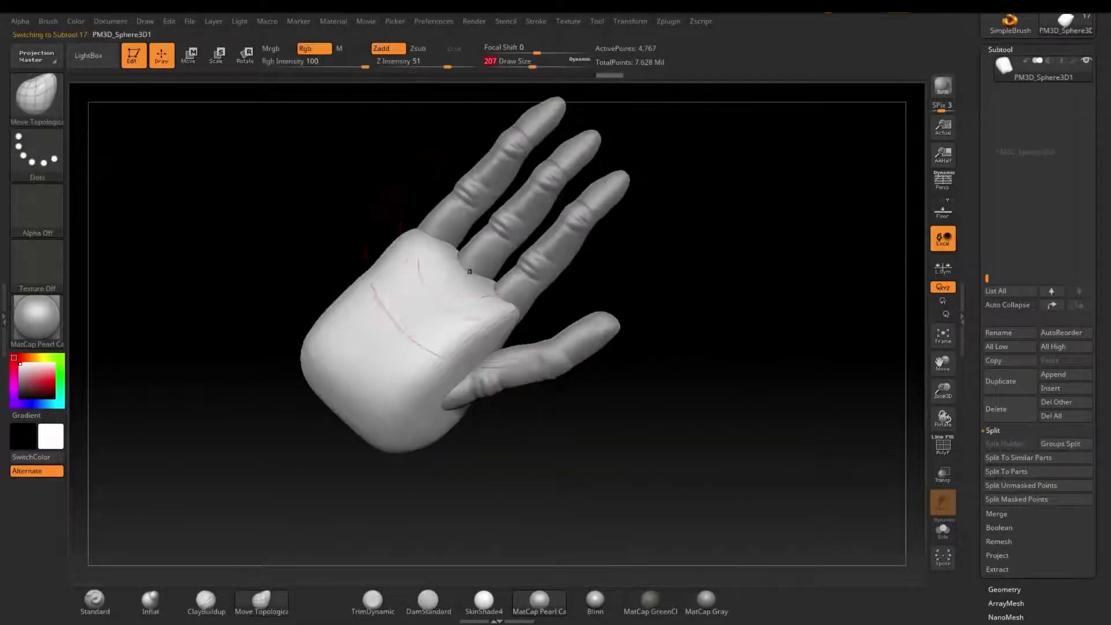
Step: Raise all hand parts to their highest subdivision with All High
{"action": "left_click", "coordinate": [1061, 525]}
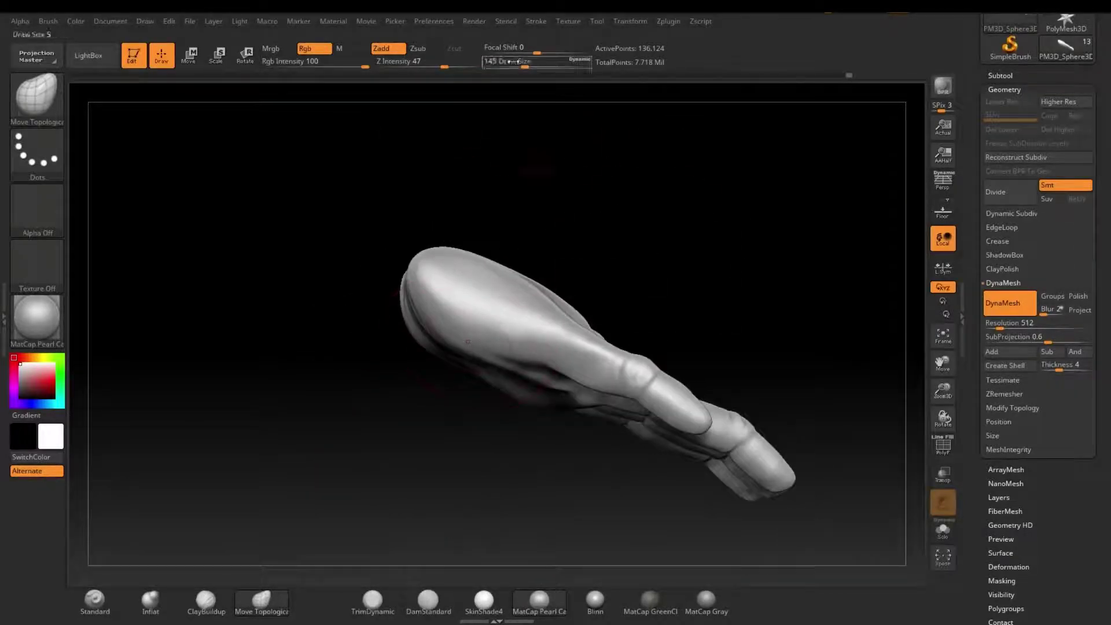
Step: Check the hand from palm, side and right-facing views, then display the full character scene
{"action": "left_click_drag", "start_coordinate": [532, 375], "coordinate": [717, 345]}
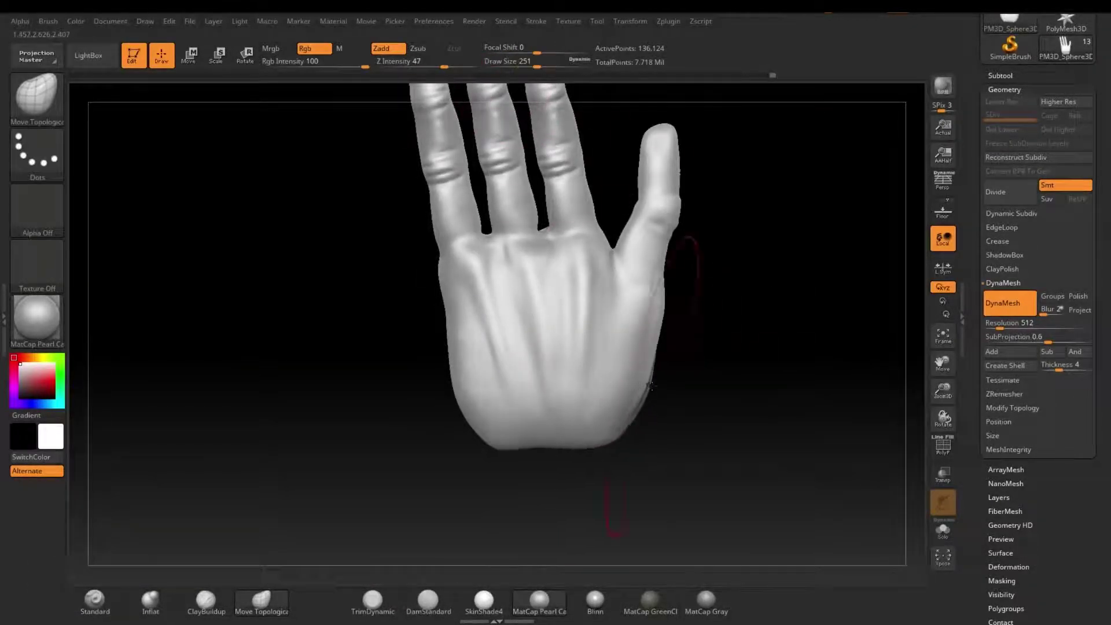
{"action": "mouse_move", "coordinate": [651, 385]}
{"action": "left_mouse_down"}
{"action": "mouse_move", "coordinate": [738, 212]}
{"action": "mouse_move", "coordinate": [505, 315]}
{"action": "left_mouse_up"}
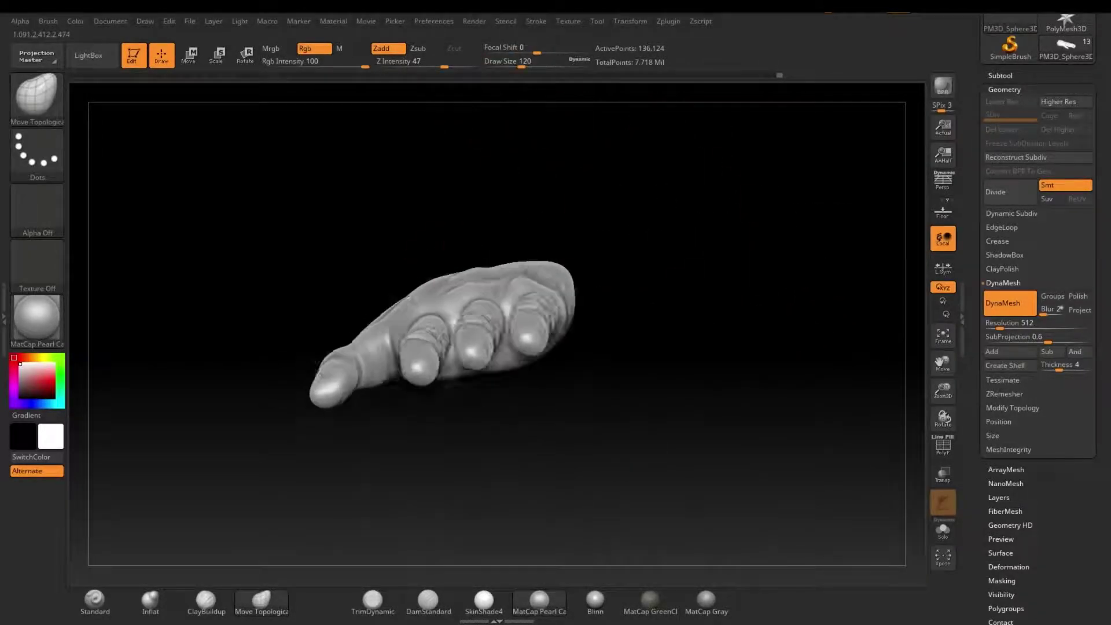
{"action": "mouse_move", "coordinate": [633, 321]}
{"action": "left_mouse_down"}
{"action": "mouse_move", "coordinate": [342, 148]}
{"action": "mouse_move", "coordinate": [734, 325]}
{"action": "left_mouse_up"}
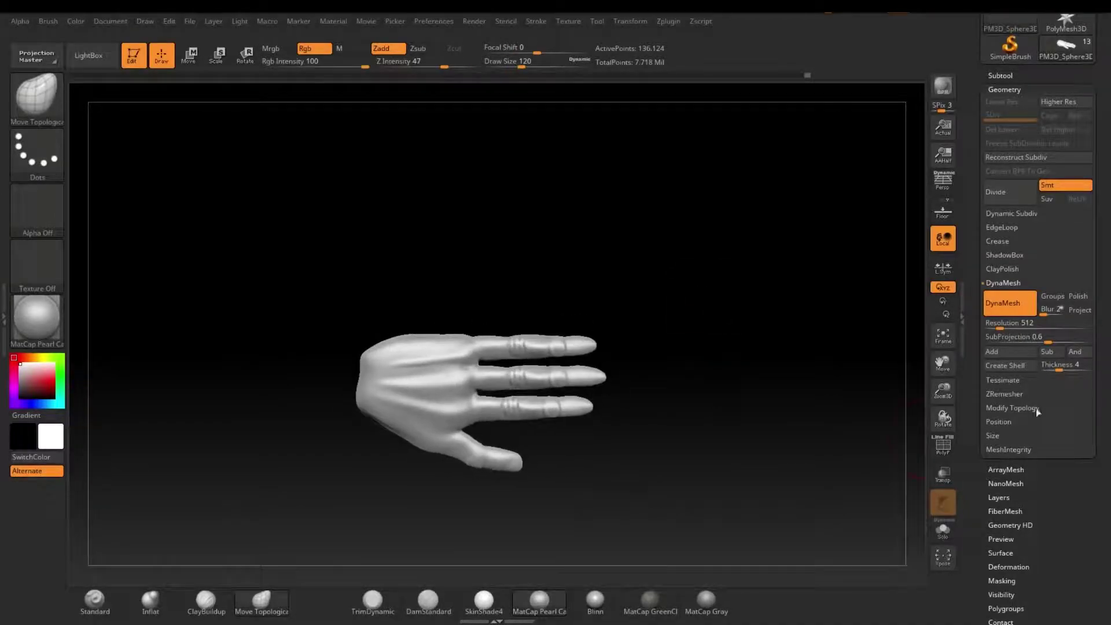
{"action": "left_click", "coordinate": [1001, 75]}
{"action": "left_click", "coordinate": [1055, 227]}
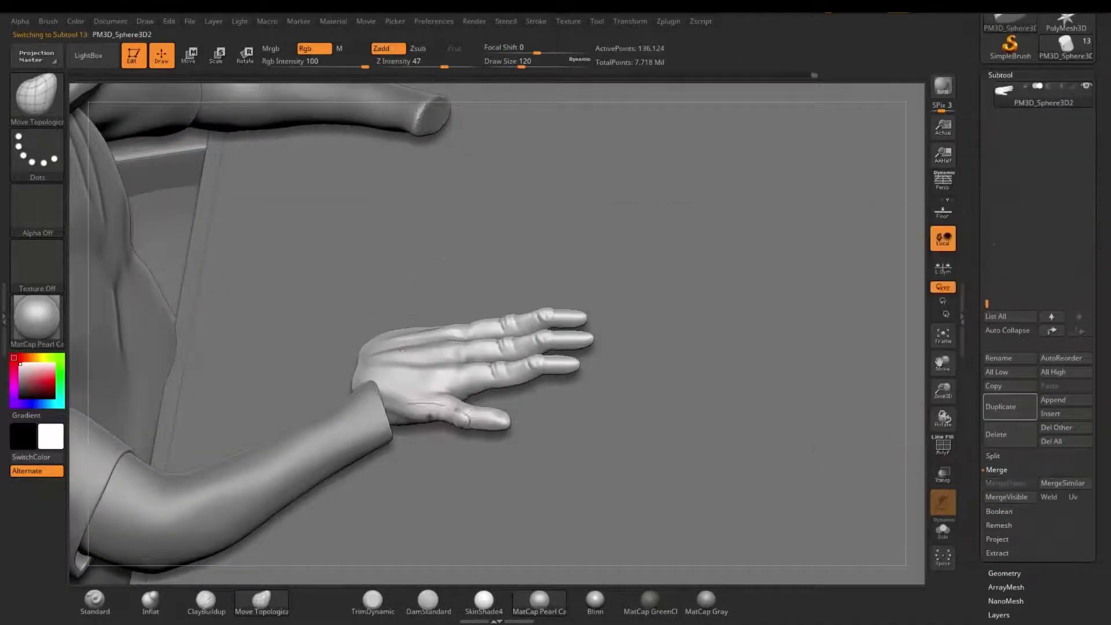
Step: Select the Pepe1 subtool, solo the arm and hand, and view the back of the hand
{"action": "key", "text": "r"}
{"action": "left_click", "coordinate": [1087, 284]}
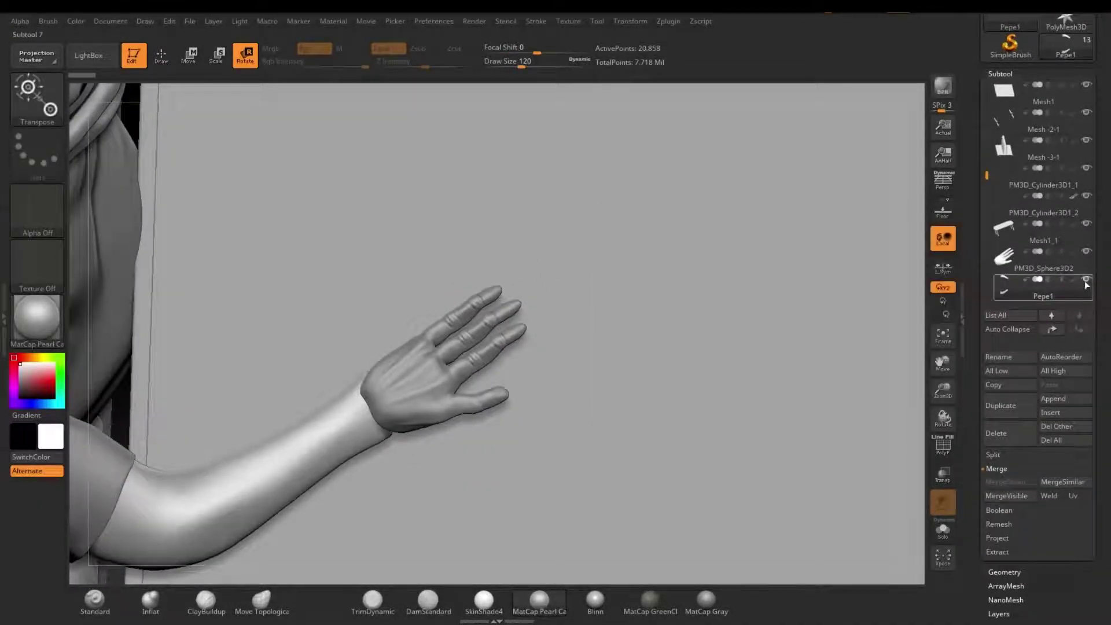
{"action": "left_click", "coordinate": [1087, 284]}
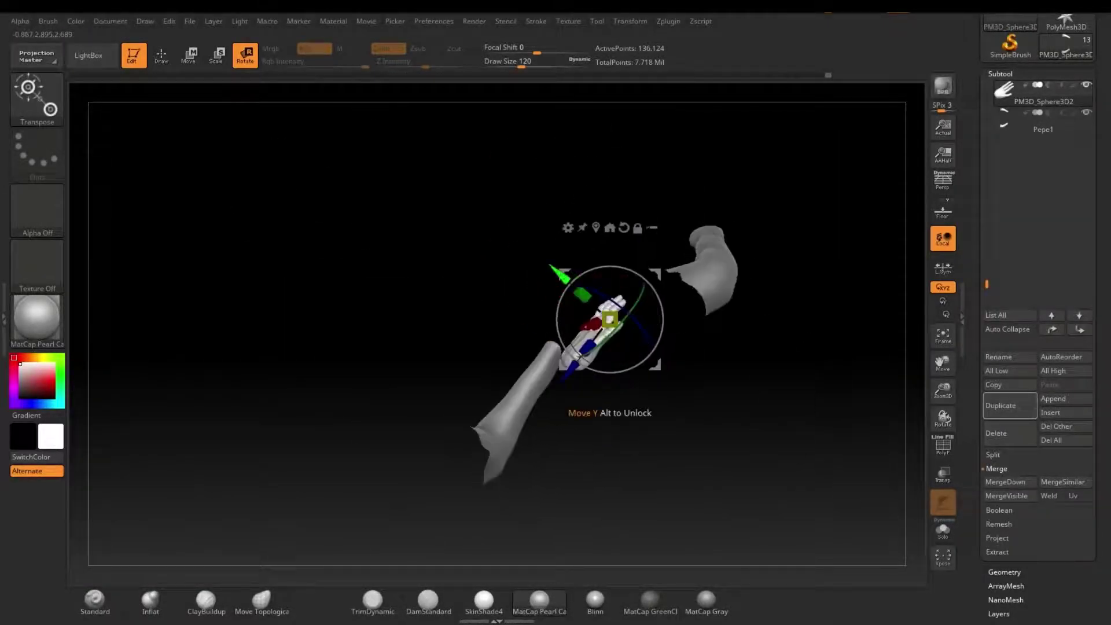
{"action": "left_click_drag", "start_coordinate": [463, 405], "coordinate": [724, 376]}
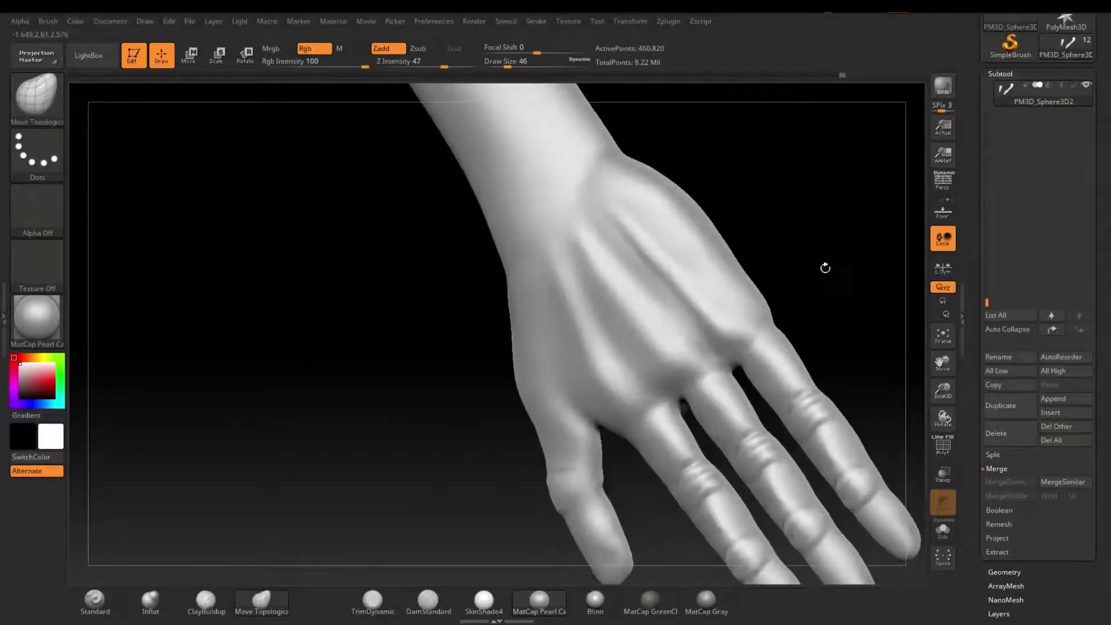
{"action": "left_click_drag", "start_coordinate": [825, 268], "coordinate": [600, 215]}
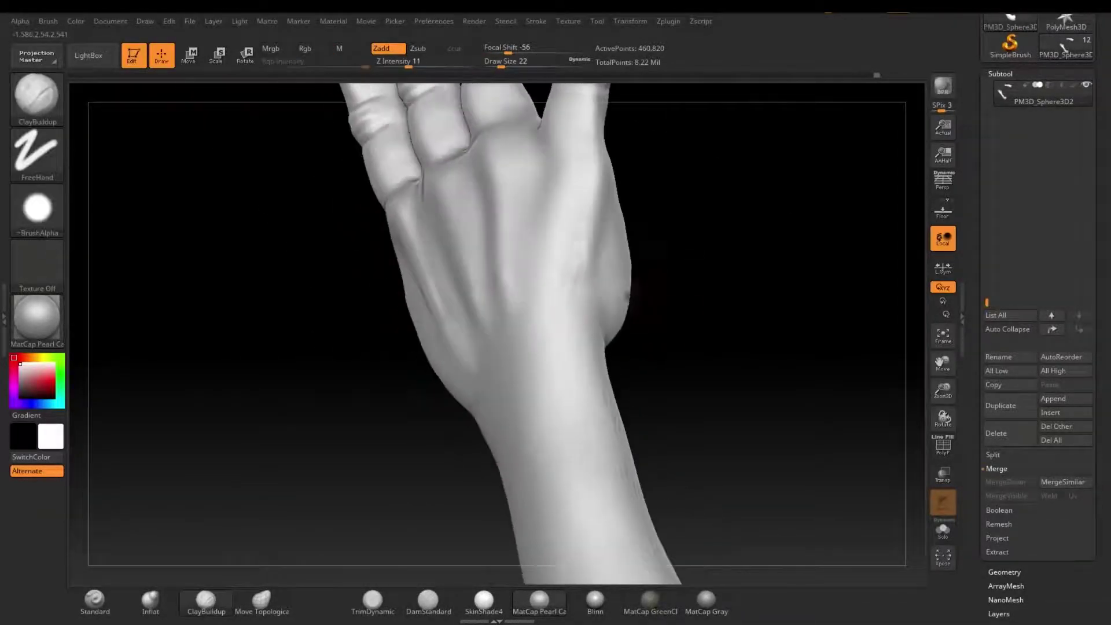
Step: Pick the DamStandard brush for carving tendons and veins
{"action": "left_click", "coordinate": [428, 602]}
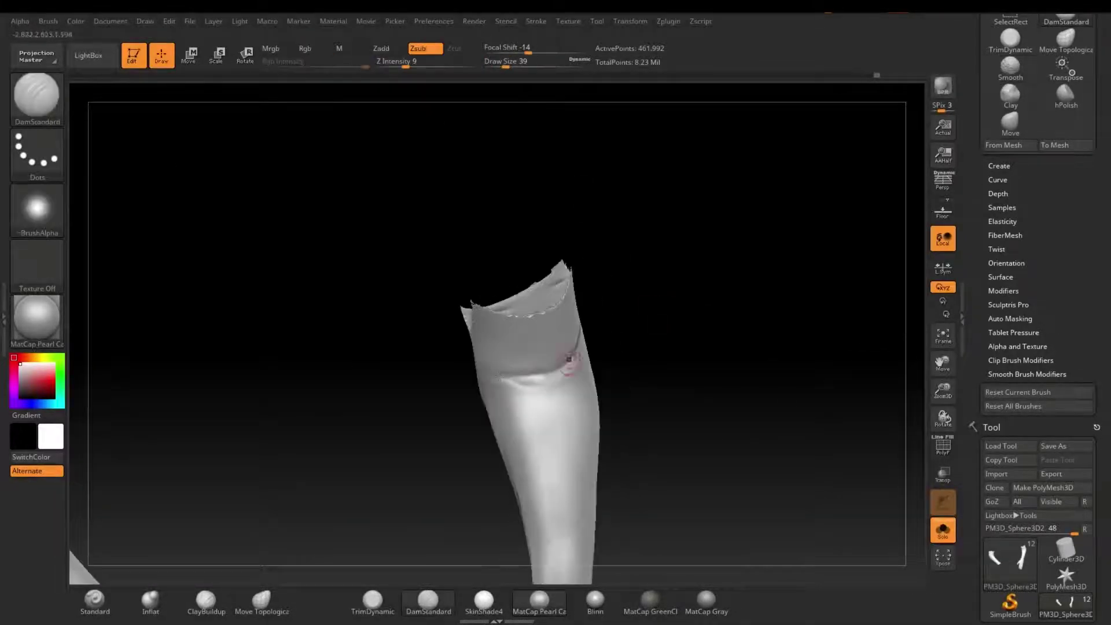
Step: Inspect the arm's open cut end with the TrimDynamic brush ready
{"action": "left_click_drag", "start_coordinate": [569, 359], "coordinate": [687, 265]}
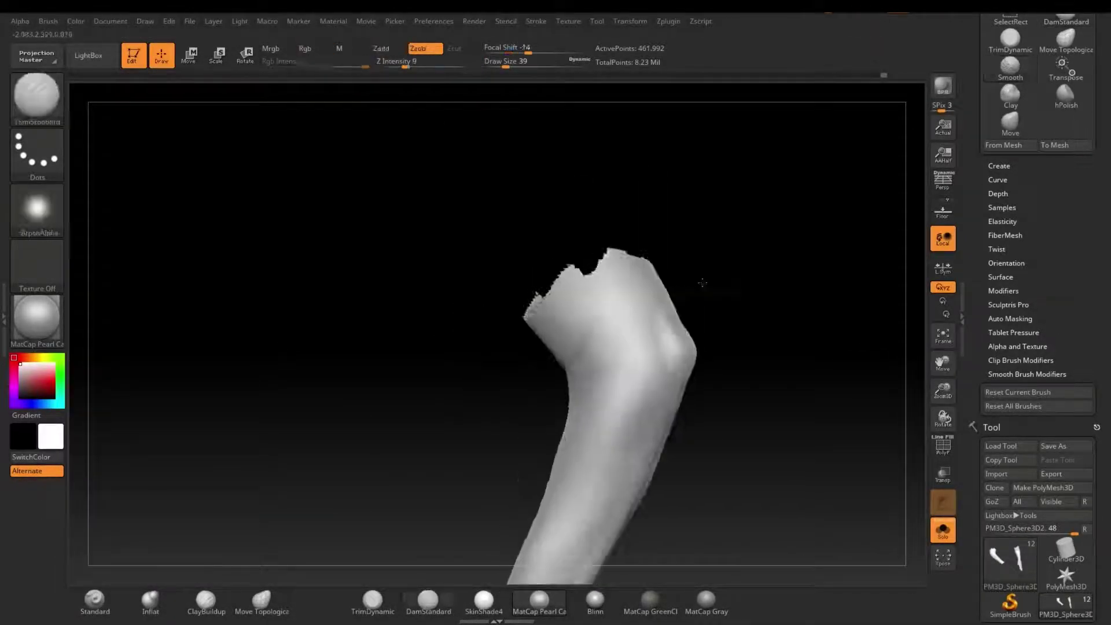
{"action": "left_click", "coordinate": [387, 613]}
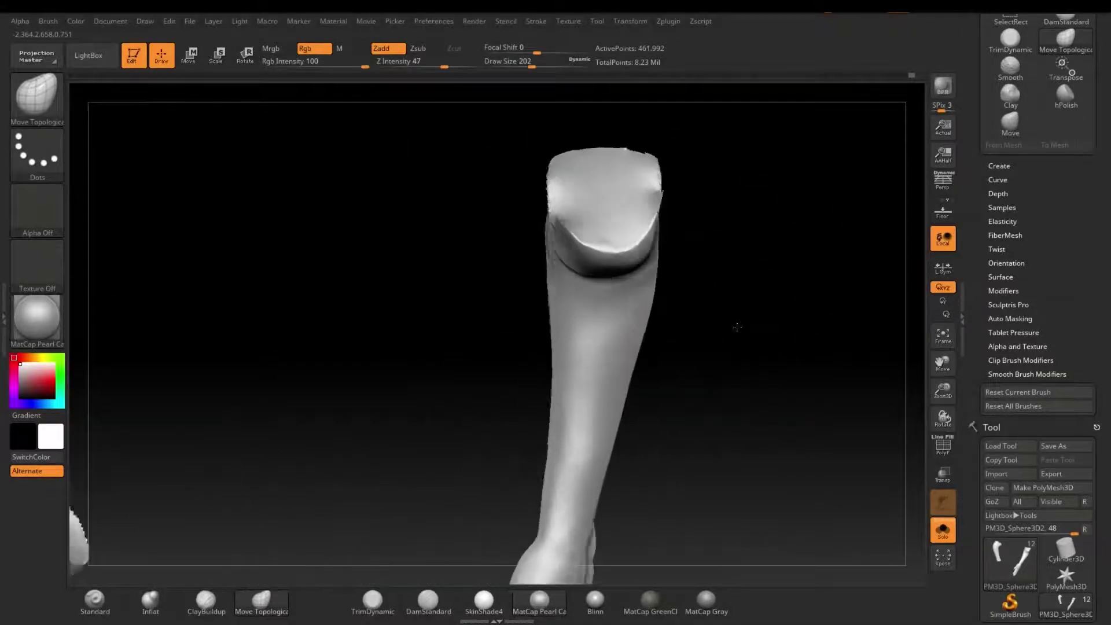
{"action": "left_click_drag", "start_coordinate": [732, 322], "coordinate": [726, 310]}
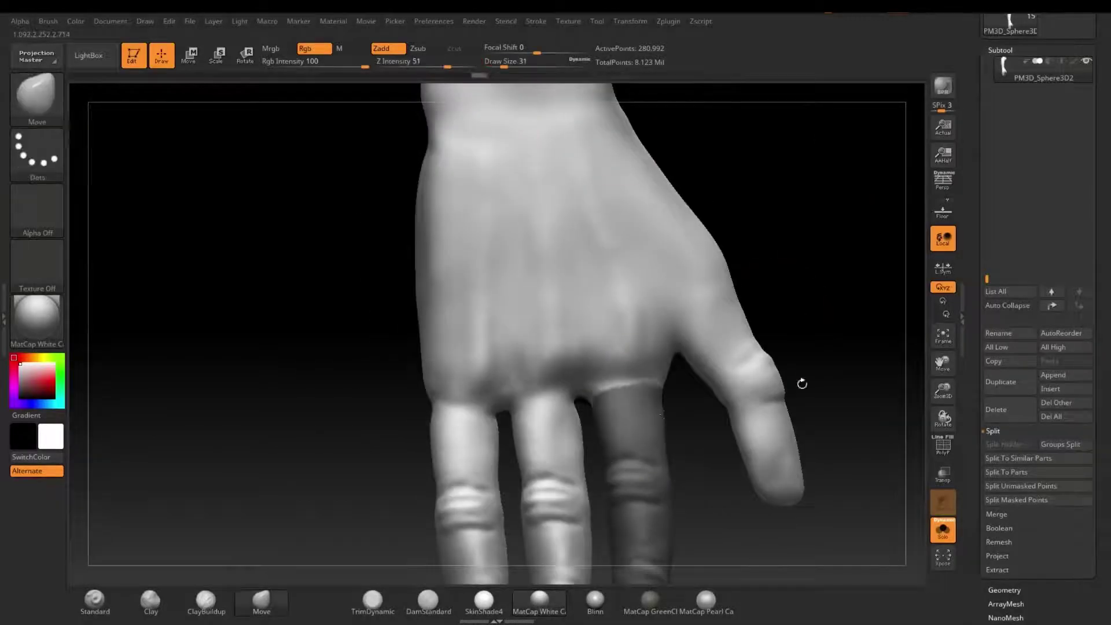
Step: Isolate the hand beside the cylinder and mask it, leaving the fingers free to bend
{"action": "mouse_move", "coordinate": [801, 380]}
{"action": "left_mouse_down"}
{"action": "mouse_move", "coordinate": [820, 315]}
{"action": "mouse_move", "coordinate": [911, 572]}
{"action": "left_mouse_up"}
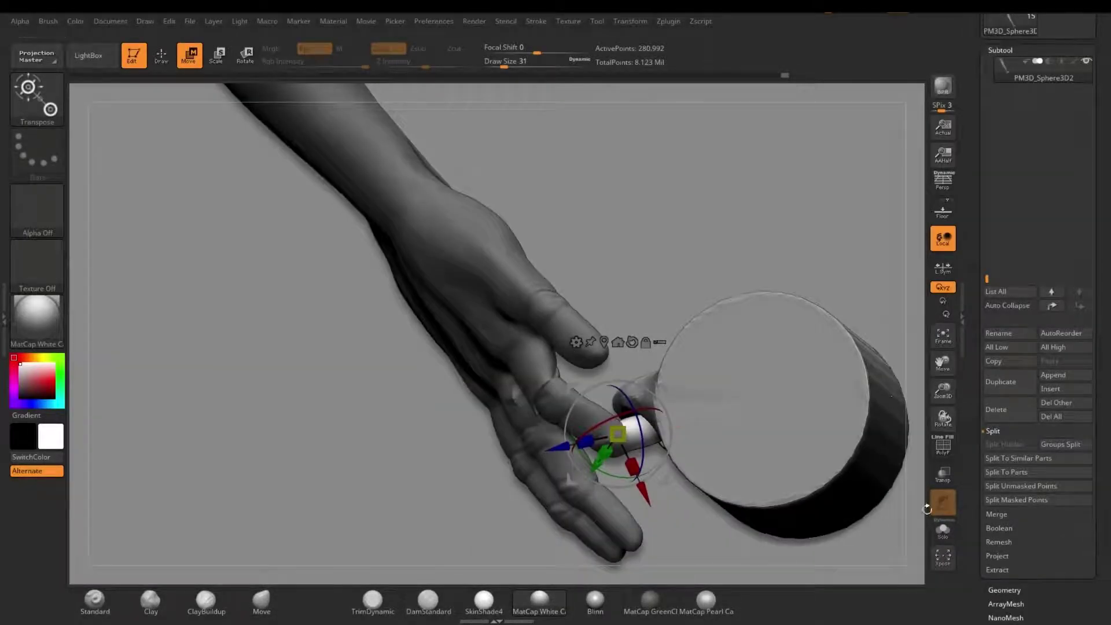
{"action": "mouse_move", "coordinate": [927, 509]}
{"action": "left_mouse_down"}
{"action": "mouse_move", "coordinate": [928, 459]}
{"action": "mouse_move", "coordinate": [880, 522]}
{"action": "left_mouse_up"}
{"action": "left_click", "coordinate": [933, 528]}
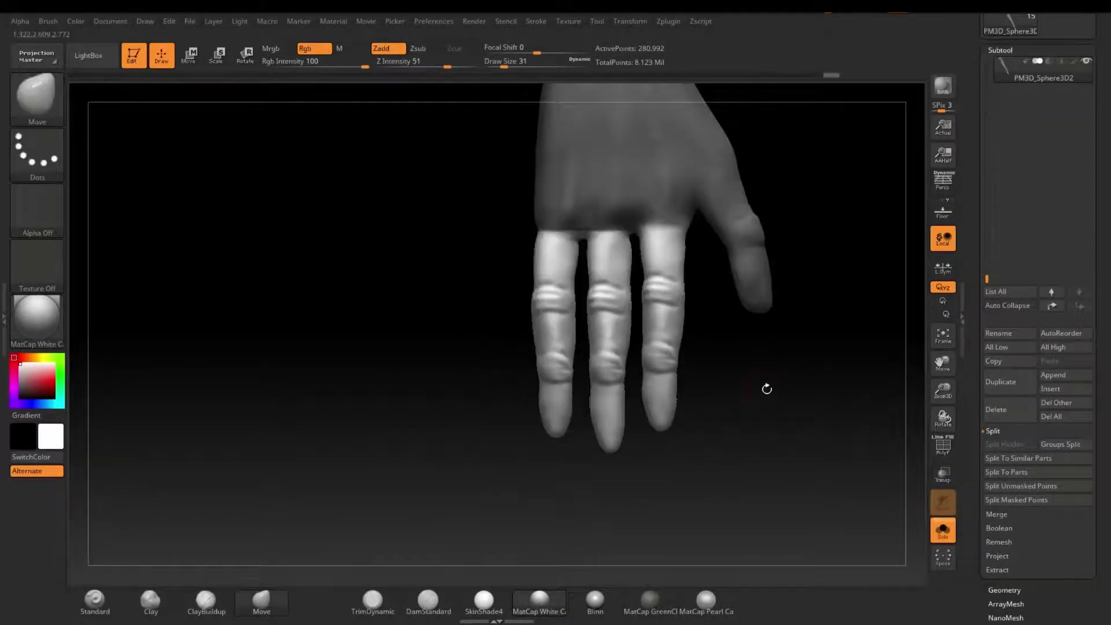
{"action": "left_click_drag", "start_coordinate": [804, 300], "coordinate": [708, 238]}
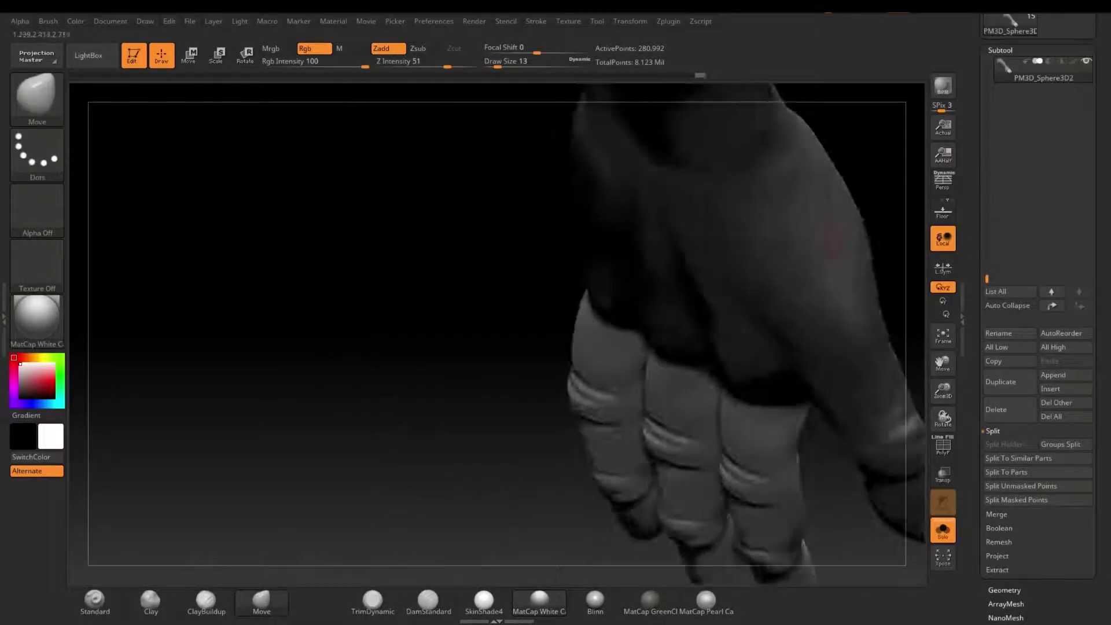
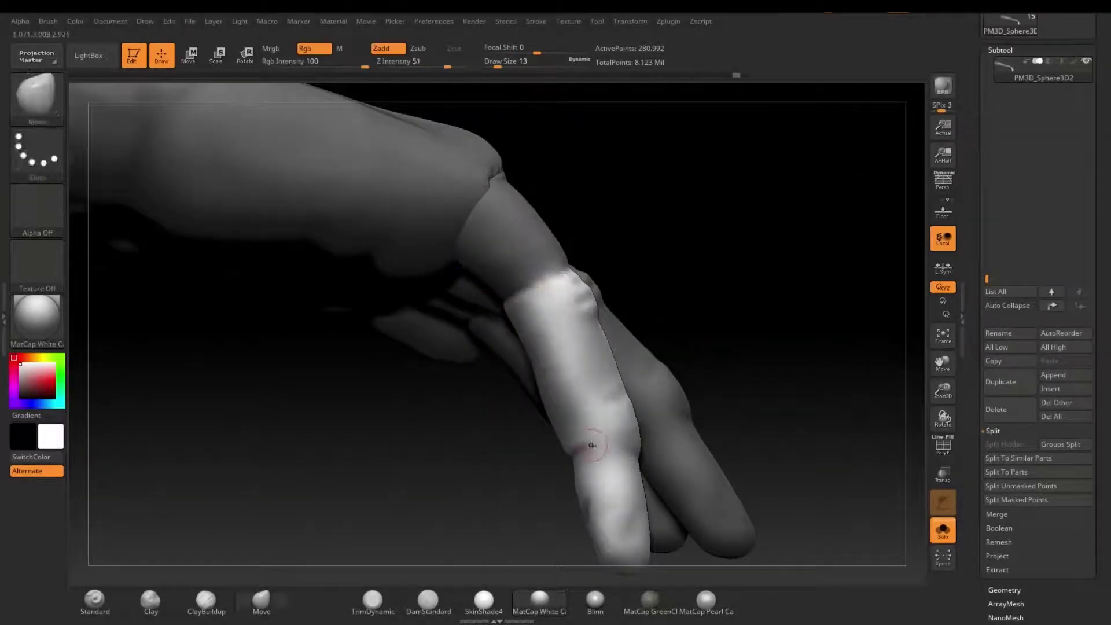
Step: Rectangle-mask the lower finger, then clear the mask from the fingers
{"action": "mouse_move", "coordinate": [633, 329]}
{"action": "left_mouse_down"}
{"action": "mouse_move", "coordinate": [757, 236]}
{"action": "mouse_move", "coordinate": [501, 366]}
{"action": "mouse_move", "coordinate": [561, 178]}
{"action": "mouse_move", "coordinate": [521, 335]}
{"action": "left_mouse_up"}
{"action": "key", "text": "q"}
{"action": "key", "text": "q"}
{"action": "key", "text": "w"}
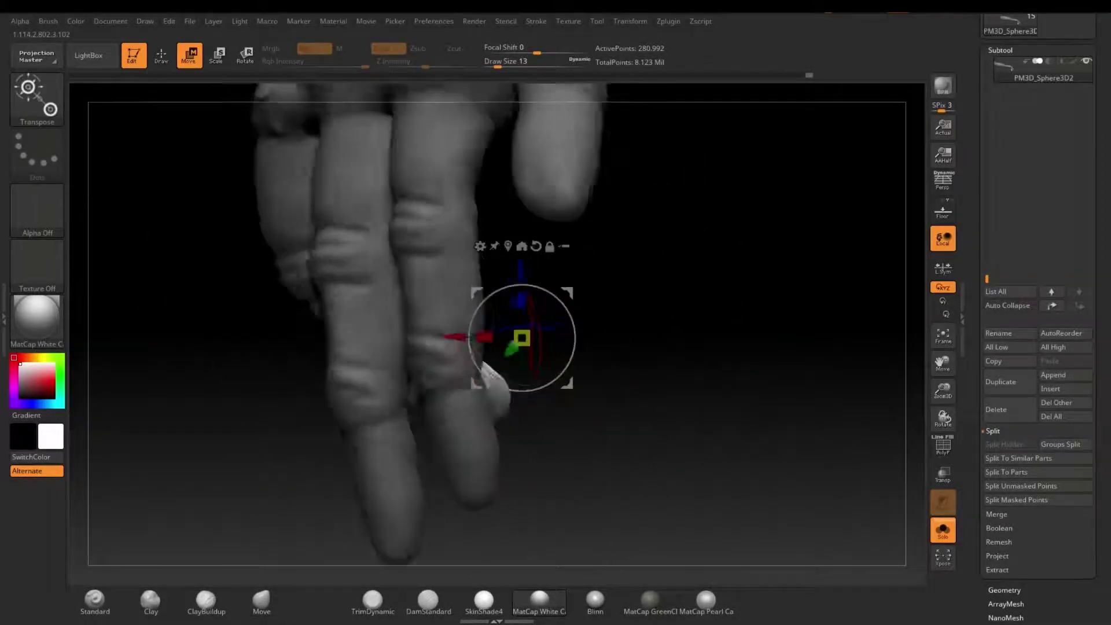
{"action": "key", "text": "q"}
{"action": "mouse_move", "coordinate": [697, 245]}
{"action": "left_mouse_down"}
{"action": "mouse_move", "coordinate": [743, 307]}
{"action": "mouse_move", "coordinate": [725, 403]}
{"action": "mouse_move", "coordinate": [682, 241]}
{"action": "left_mouse_up"}
{"action": "mouse_move", "coordinate": [702, 322]}
{"action": "left_mouse_down"}
{"action": "mouse_move", "coordinate": [753, 405]}
{"action": "mouse_move", "coordinate": [781, 348]}
{"action": "left_mouse_up"}
{"action": "left_click_drag", "start_coordinate": [472, 355], "coordinate": [726, 434], "text": "ctrl"}
{"action": "left_click_drag", "start_coordinate": [781, 173], "coordinate": [782, 116], "text": "alt"}
{"action": "mouse_move", "coordinate": [752, 347]}
{"action": "left_mouse_down"}
{"action": "mouse_move", "coordinate": [695, 232]}
{"action": "mouse_move", "coordinate": [753, 377]}
{"action": "mouse_move", "coordinate": [724, 289]}
{"action": "mouse_move", "coordinate": [781, 202]}
{"action": "left_mouse_up"}
Step: Pick the Move brush and turn the hand to a side view for posing
{"action": "left_click", "coordinate": [261, 602]}
{"action": "left_click_drag", "start_coordinate": [893, 201], "coordinate": [837, 158]}
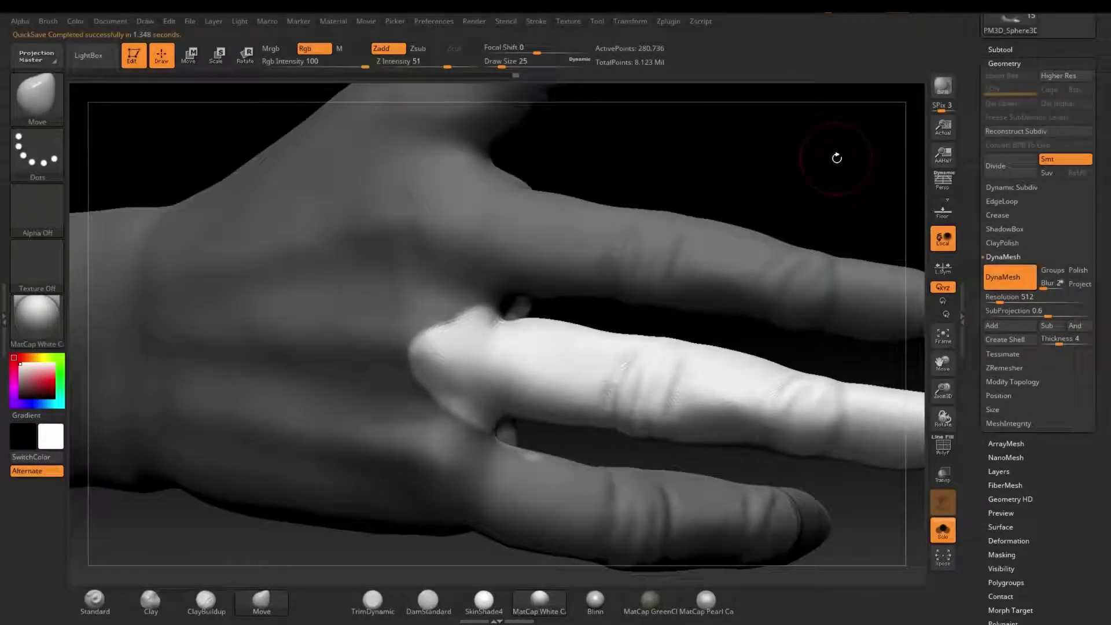
{"action": "mouse_move", "coordinate": [822, 246]}
{"action": "left_mouse_down"}
{"action": "mouse_move", "coordinate": [664, 315]}
{"action": "mouse_move", "coordinate": [477, 341]}
{"action": "left_mouse_up"}
{"action": "key", "text": "q"}
{"action": "left_click_drag", "start_coordinate": [745, 379], "coordinate": [583, 378]}
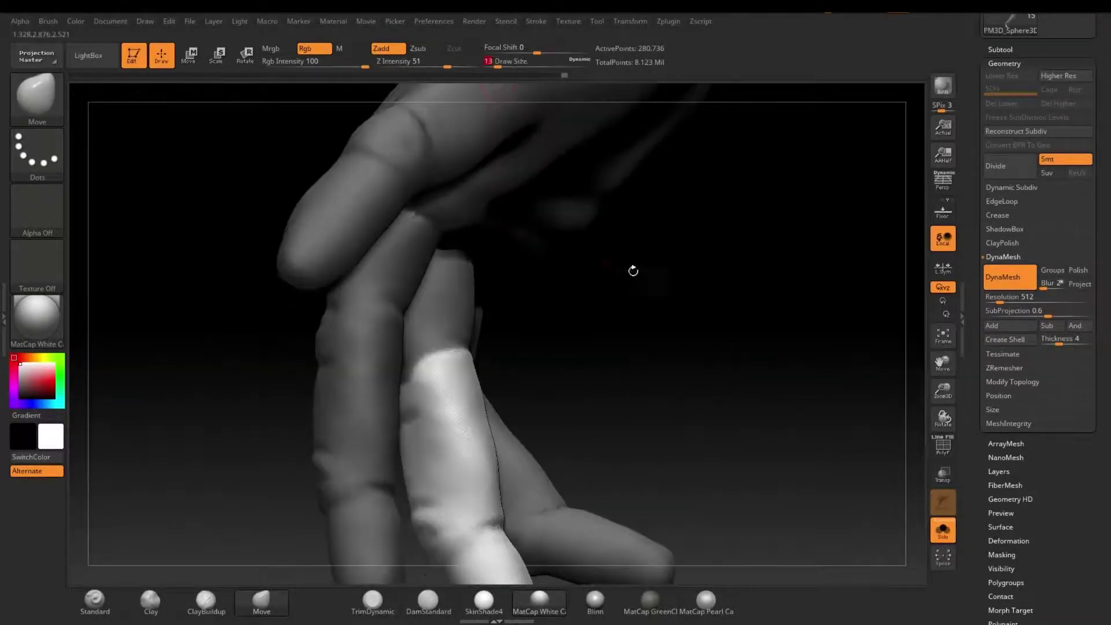
{"action": "left_click_drag", "start_coordinate": [633, 271], "coordinate": [491, 360]}
{"action": "left_click", "coordinate": [189, 55]}
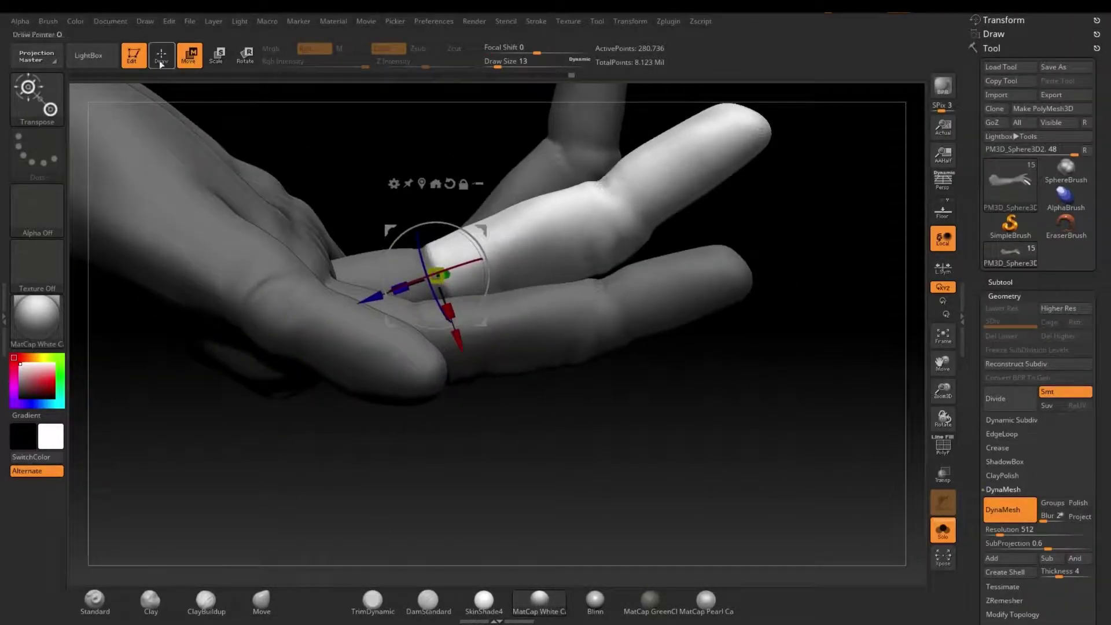
Step: Rectangle-mask the middle finger, switching between Move Transpose and Draw
{"action": "mouse_move", "coordinate": [488, 262]}
{"action": "left_mouse_down"}
{"action": "mouse_move", "coordinate": [487, 340]}
{"action": "mouse_move", "coordinate": [784, 338]}
{"action": "mouse_move", "coordinate": [558, 372]}
{"action": "mouse_move", "coordinate": [563, 317]}
{"action": "left_mouse_up"}
{"action": "key", "text": "q"}
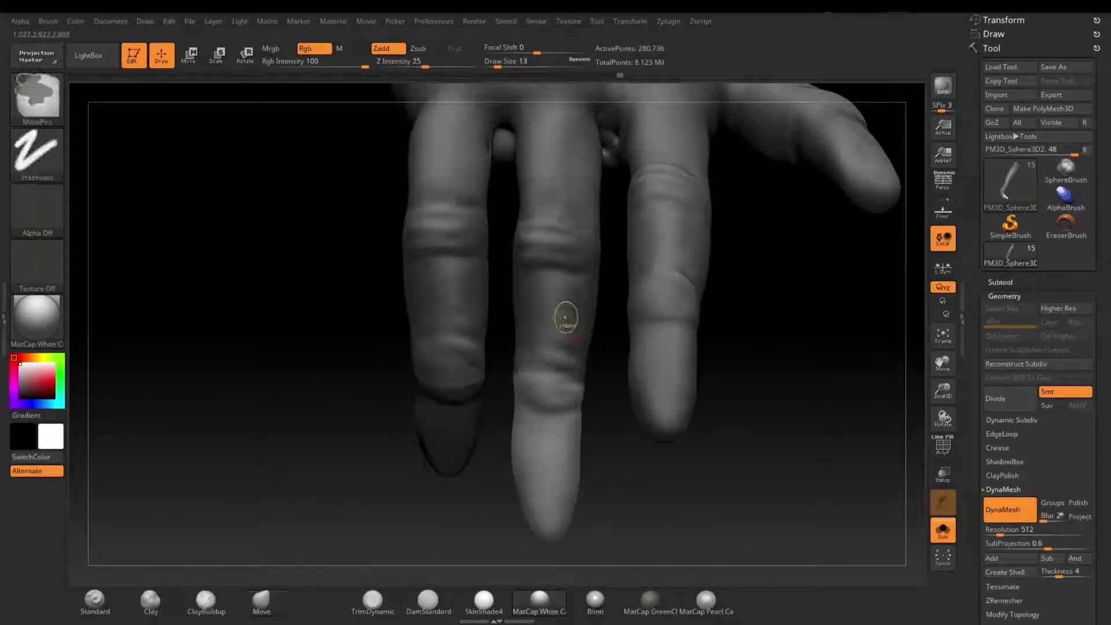
{"action": "key", "text": "w"}
{"action": "mouse_move", "coordinate": [683, 347]}
{"action": "left_mouse_down"}
{"action": "mouse_move", "coordinate": [659, 357]}
{"action": "mouse_move", "coordinate": [801, 392]}
{"action": "left_mouse_up"}
{"action": "key", "text": "q"}
{"action": "mouse_move", "coordinate": [355, 251]}
{"action": "left_mouse_down", "text": "ctrl"}
{"action": "mouse_move", "coordinate": [801, 392]}
{"action": "mouse_move", "coordinate": [734, 284]}
{"action": "mouse_move", "coordinate": [767, 267]}
{"action": "mouse_move", "coordinate": [544, 255]}
{"action": "mouse_move", "coordinate": [773, 274]}
{"action": "left_mouse_up", "text": "ctrl"}
{"action": "key", "text": "q"}
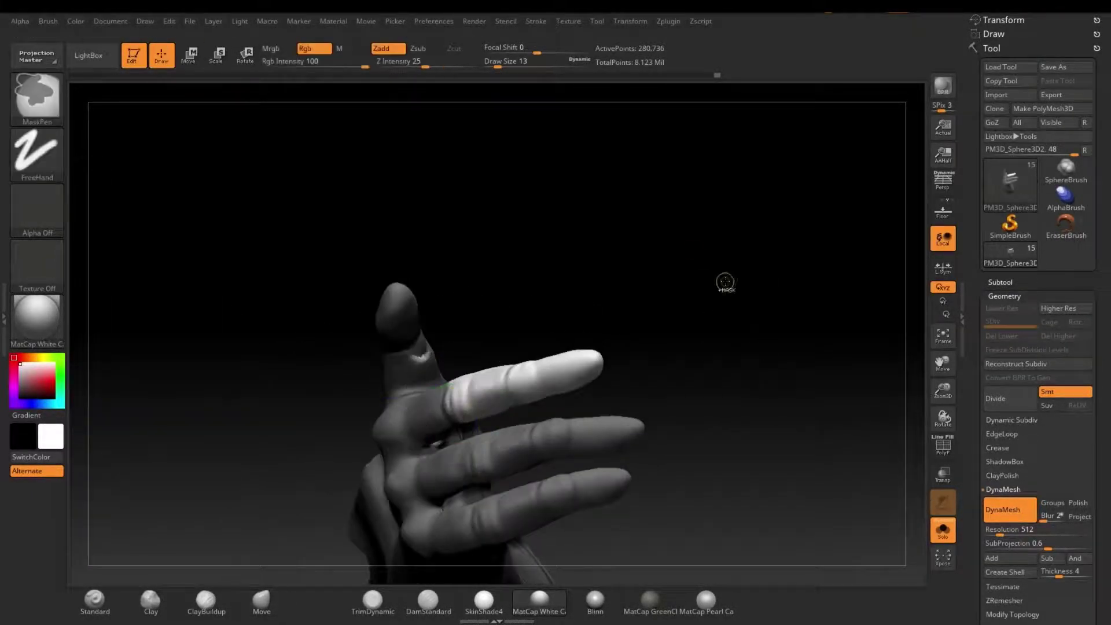
{"action": "mouse_move", "coordinate": [726, 281]}
{"action": "left_mouse_down"}
{"action": "mouse_move", "coordinate": [822, 363]}
{"action": "mouse_move", "coordinate": [519, 250]}
{"action": "mouse_move", "coordinate": [498, 475]}
{"action": "mouse_move", "coordinate": [483, 421]}
{"action": "mouse_move", "coordinate": [566, 169]}
{"action": "mouse_move", "coordinate": [581, 169]}
{"action": "mouse_move", "coordinate": [782, 366]}
{"action": "mouse_move", "coordinate": [794, 307]}
{"action": "mouse_move", "coordinate": [701, 201]}
{"action": "mouse_move", "coordinate": [511, 289]}
{"action": "left_mouse_up"}
Step: Rotate the unmasked thumb down against the palm with the Move Transpose gizmo
{"action": "left_click_drag", "start_coordinate": [841, 188], "coordinate": [744, 305]}
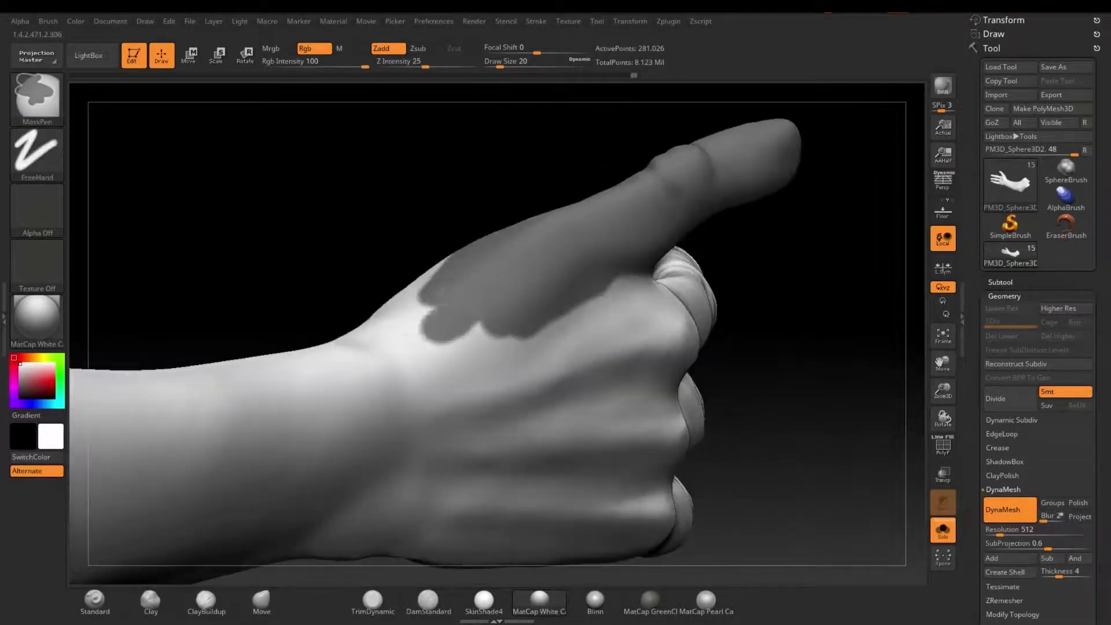
{"action": "mouse_move", "coordinate": [373, 319]}
{"action": "left_mouse_down"}
{"action": "mouse_move", "coordinate": [637, 436]}
{"action": "mouse_move", "coordinate": [839, 365]}
{"action": "left_mouse_up"}
{"action": "key", "text": "w"}
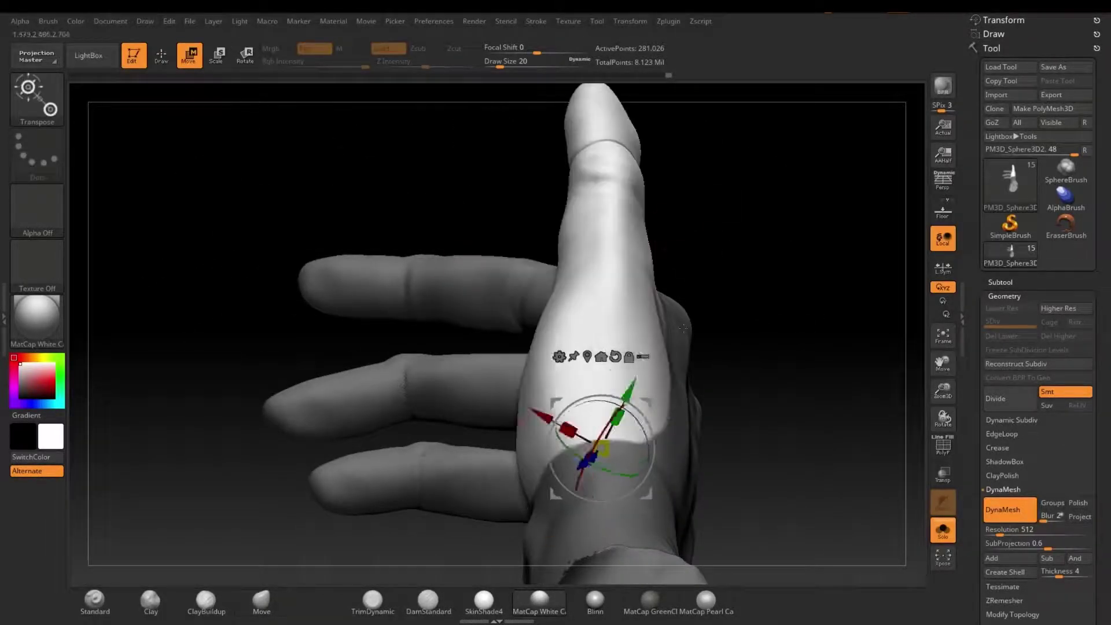
{"action": "key", "text": "w"}
{"action": "left_click_drag", "start_coordinate": [185, 88], "coordinate": [734, 293]}
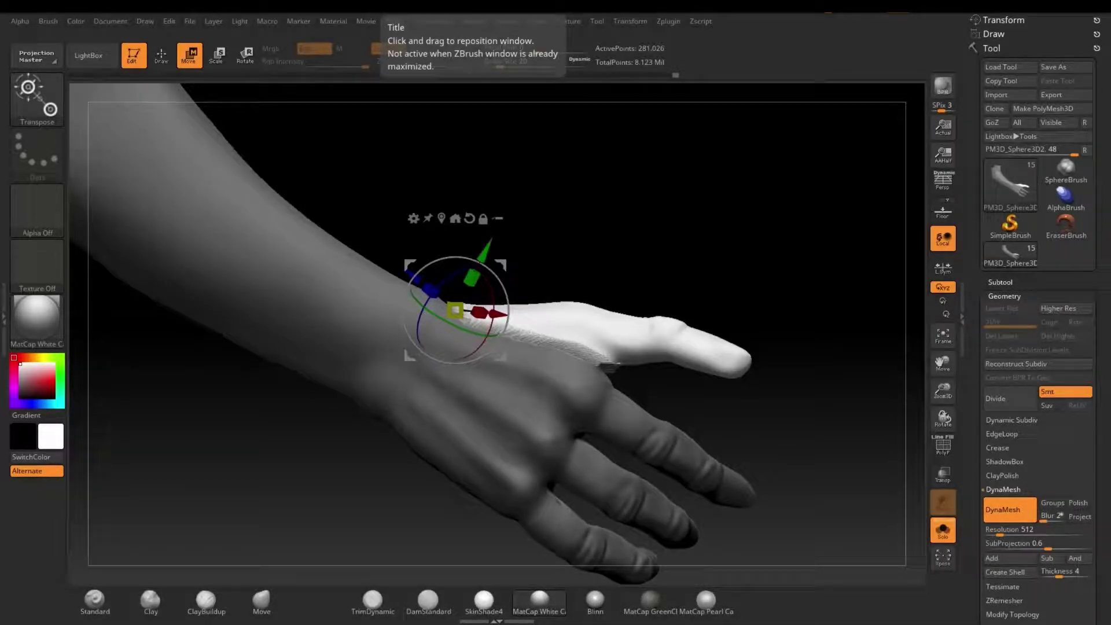
{"action": "left_click_drag", "start_coordinate": [810, 298], "coordinate": [804, 339]}
Step: Carve DamStandard creases across the hand and along the wrist, then select the Move brush
{"action": "key", "text": "q"}
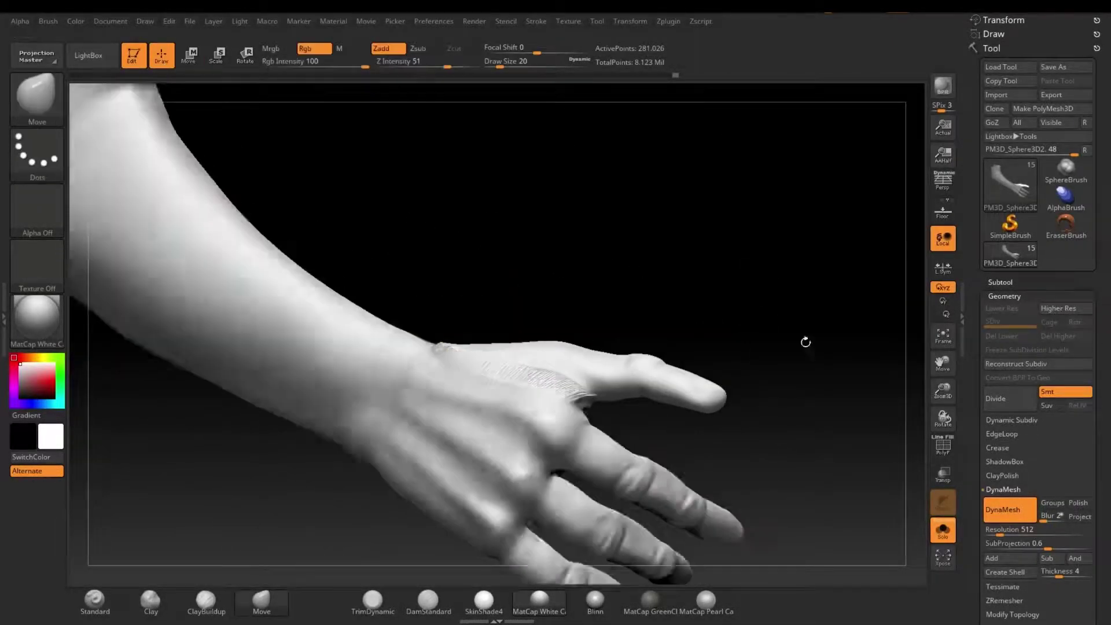
{"action": "mouse_move", "coordinate": [662, 303]}
{"action": "left_mouse_down"}
{"action": "mouse_move", "coordinate": [512, 426]}
{"action": "mouse_move", "coordinate": [509, 359]}
{"action": "left_mouse_up"}
{"action": "left_click", "coordinate": [428, 602]}
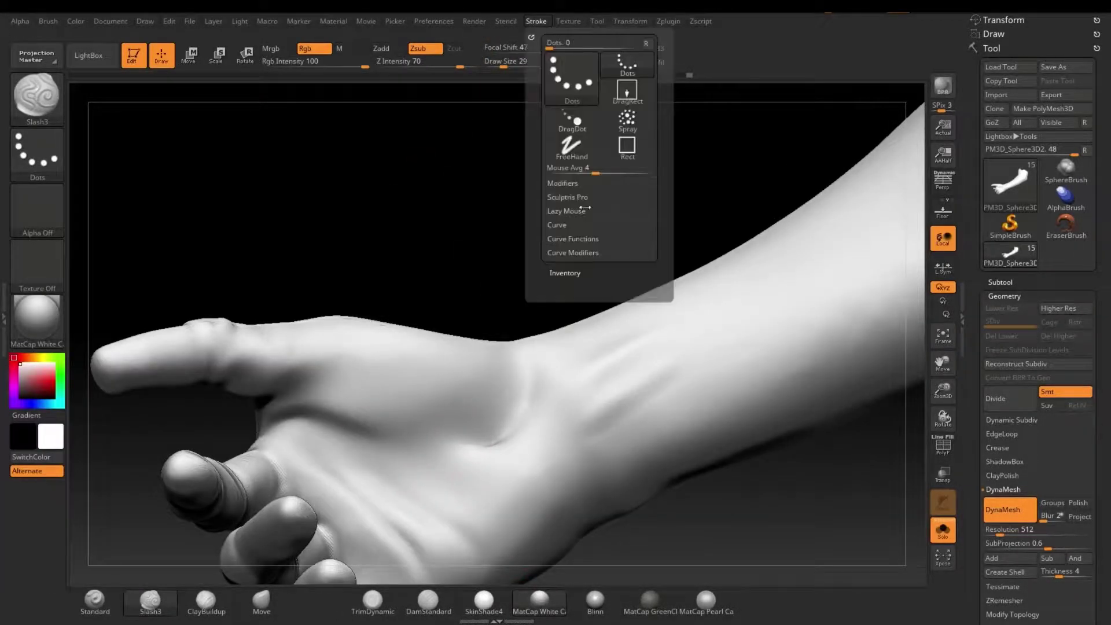
{"action": "left_click_drag", "start_coordinate": [367, 441], "coordinate": [457, 430]}
{"action": "right_click_drag", "start_coordinate": [477, 438], "coordinate": [601, 243]}
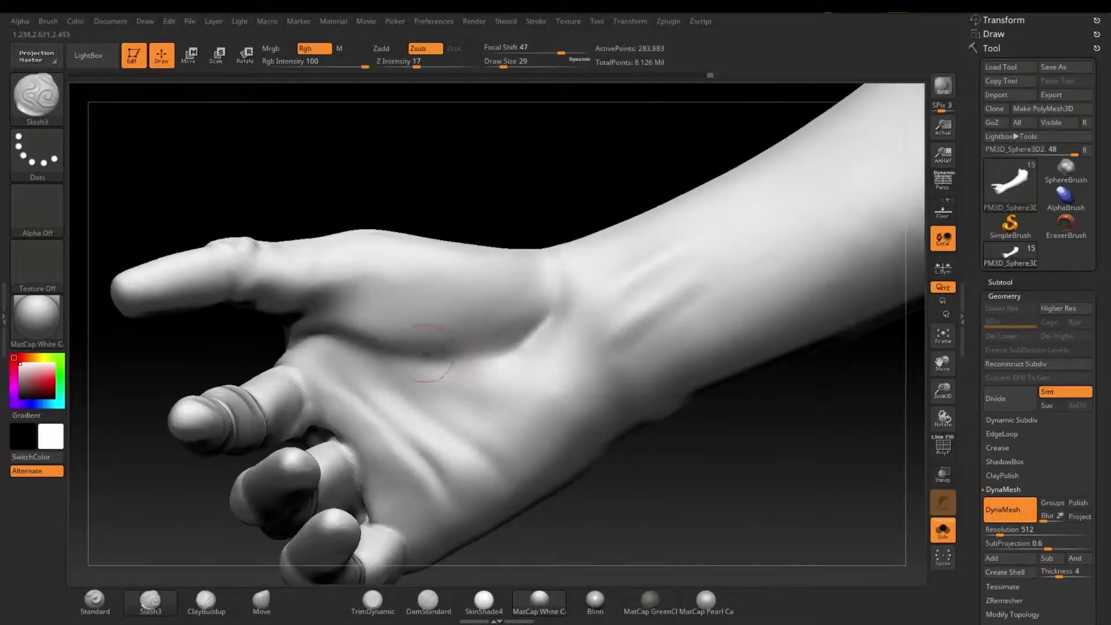
{"action": "left_click_drag", "start_coordinate": [630, 232], "coordinate": [573, 267]}
{"action": "right_click_drag", "start_coordinate": [573, 266], "coordinate": [622, 305]}
{"action": "mouse_move", "coordinate": [724, 261]}
{"action": "right_mouse_down"}
{"action": "mouse_move", "coordinate": [449, 354]}
{"action": "mouse_move", "coordinate": [749, 303]}
{"action": "right_mouse_up"}
{"action": "key", "text": "b"}
{"action": "key", "text": "m"}
{"action": "key", "text": "v"}
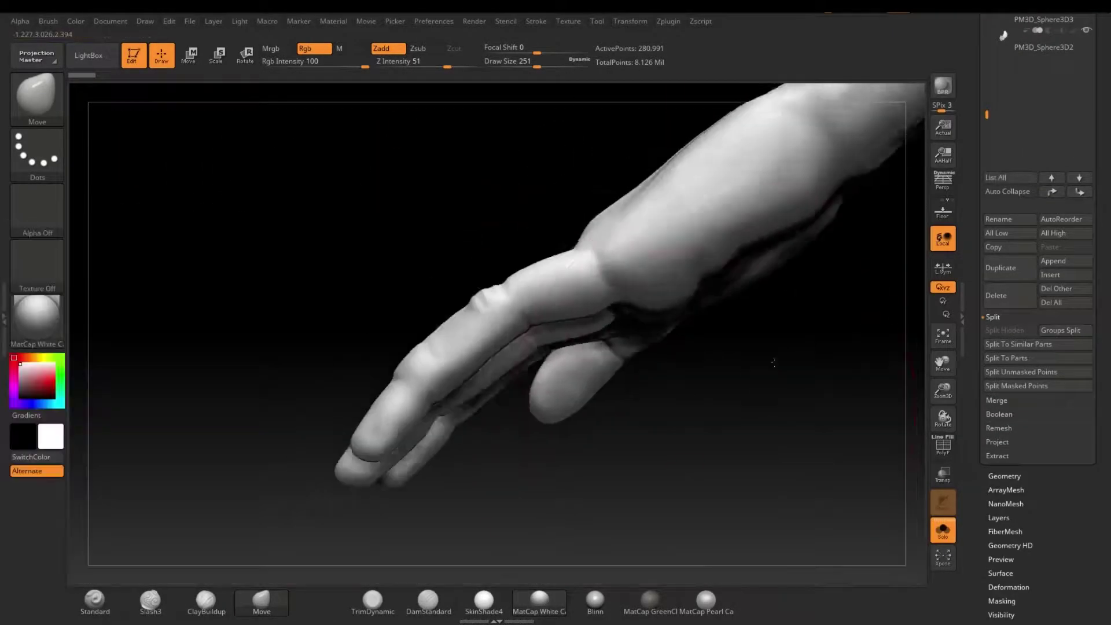
Step: Orbit around the hand, then BPR-render the whole scene with shadows
{"action": "left_click_drag", "start_coordinate": [774, 363], "coordinate": [662, 223]}
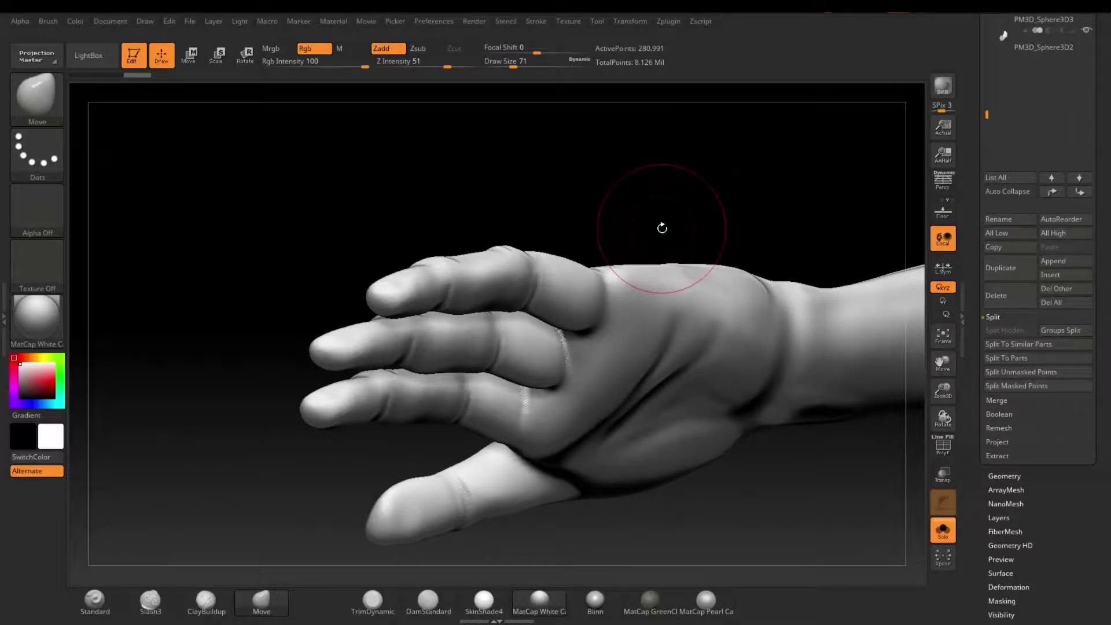
{"action": "left_click_drag", "start_coordinate": [662, 228], "coordinate": [643, 283]}
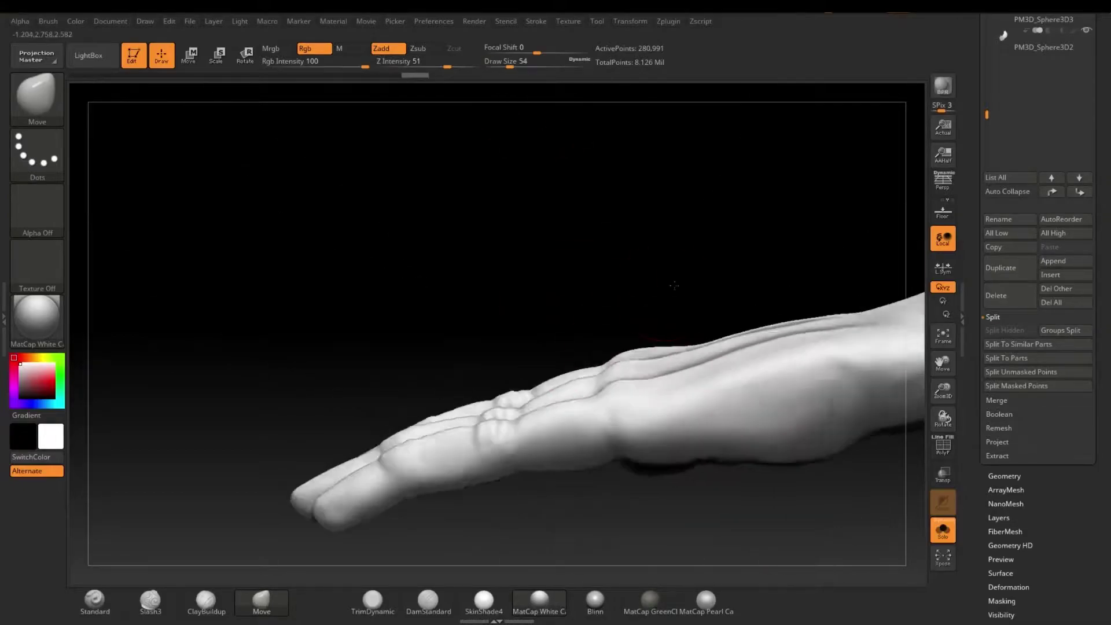
{"action": "left_click_drag", "start_coordinate": [643, 282], "coordinate": [822, 408]}
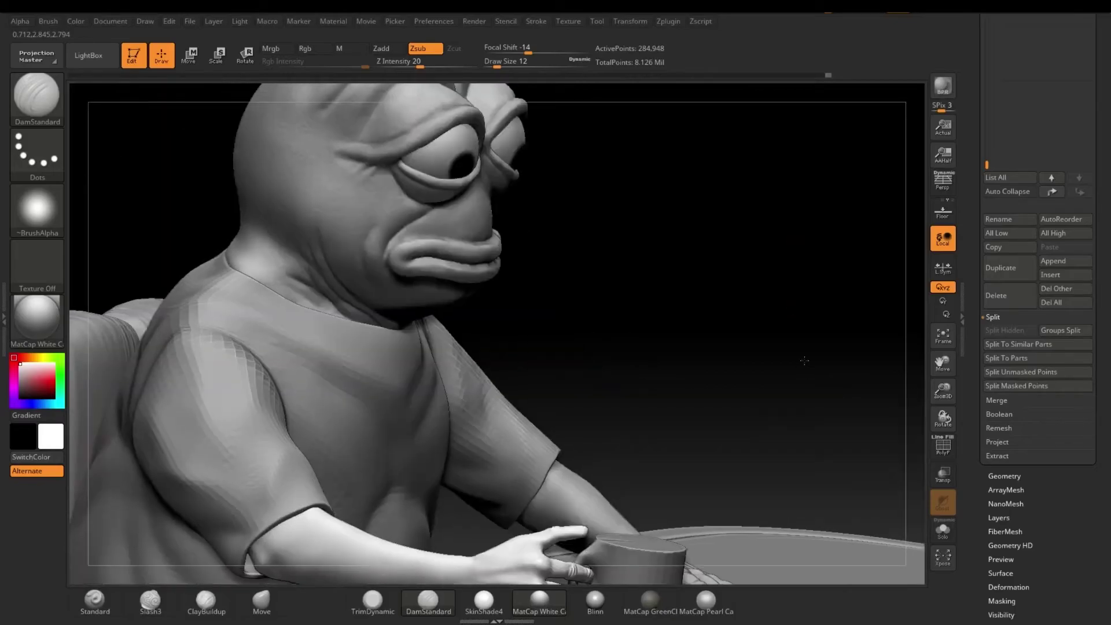
{"action": "left_click", "coordinate": [475, 21]}
{"action": "left_click", "coordinate": [510, 76]}
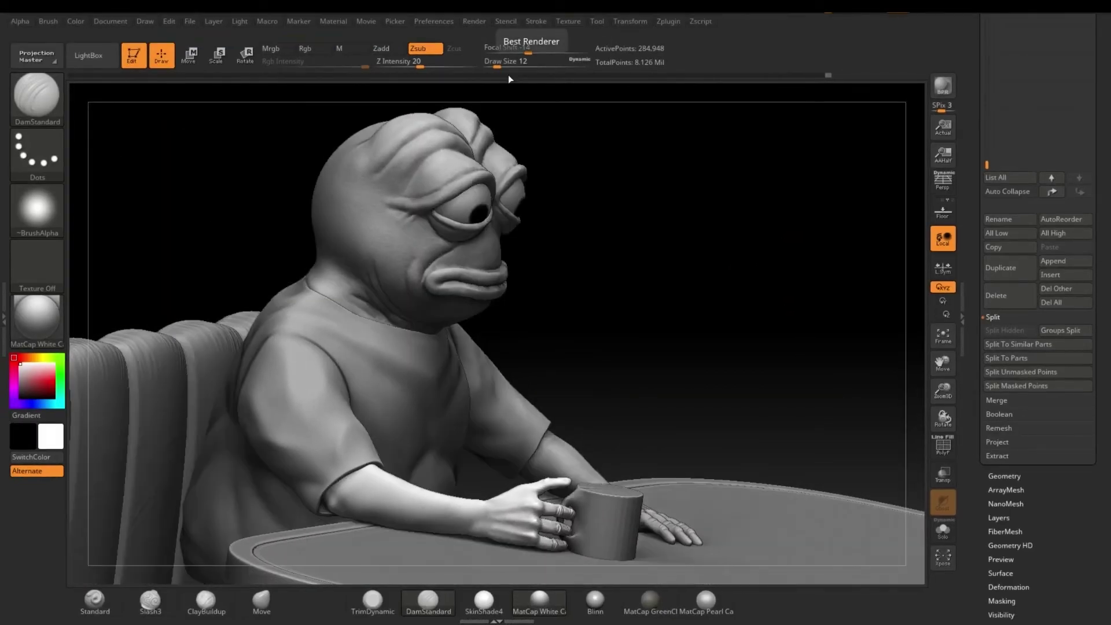